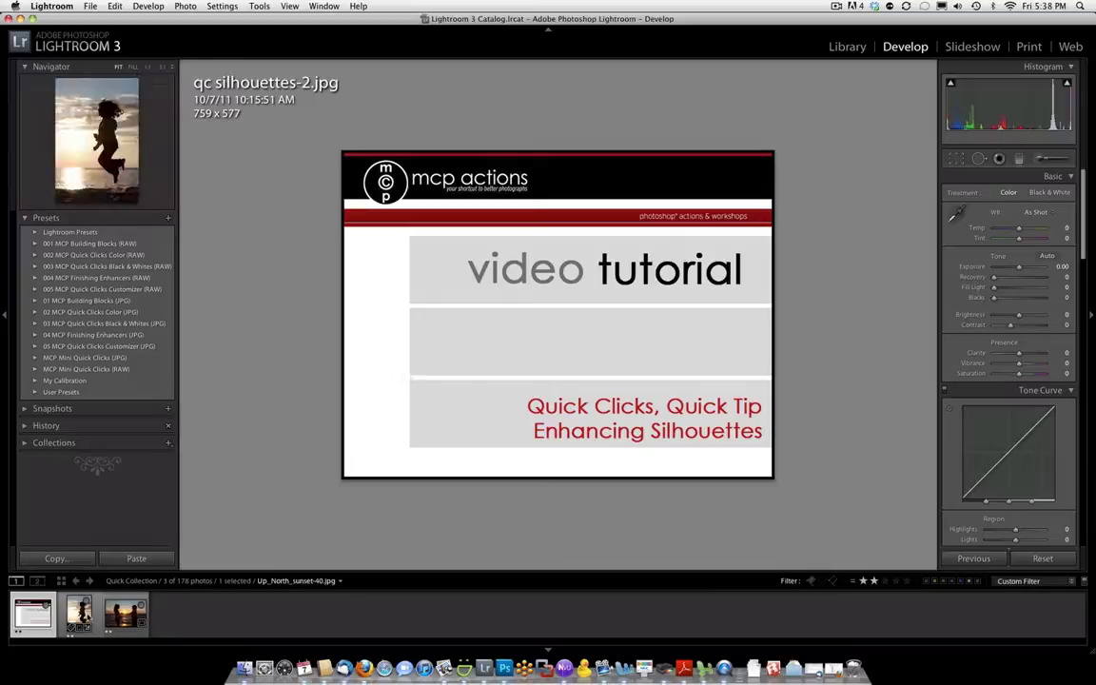
Step: Open Up_North_sunset-40.jpg, the jumping-girl sunset silhouette, from the filmstrip in Develop
click(79, 614)
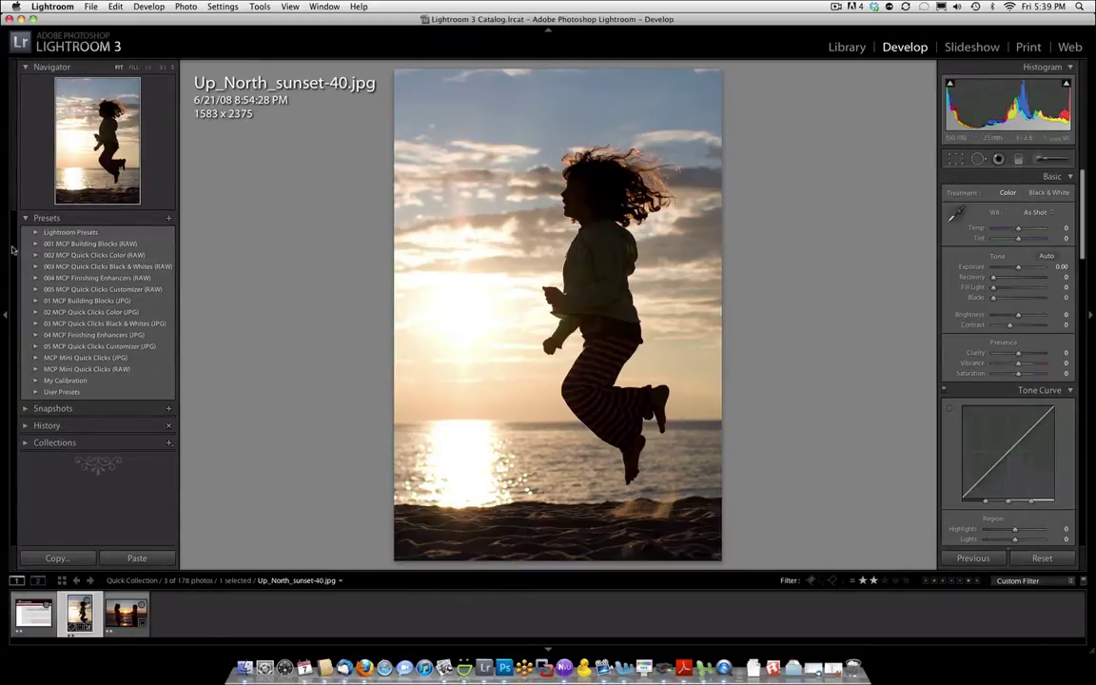
Step: Apply the MCP Remove 1 Stop, then Remove 1 2/3 Stops presets to reach exposure -1.67
click(42, 300)
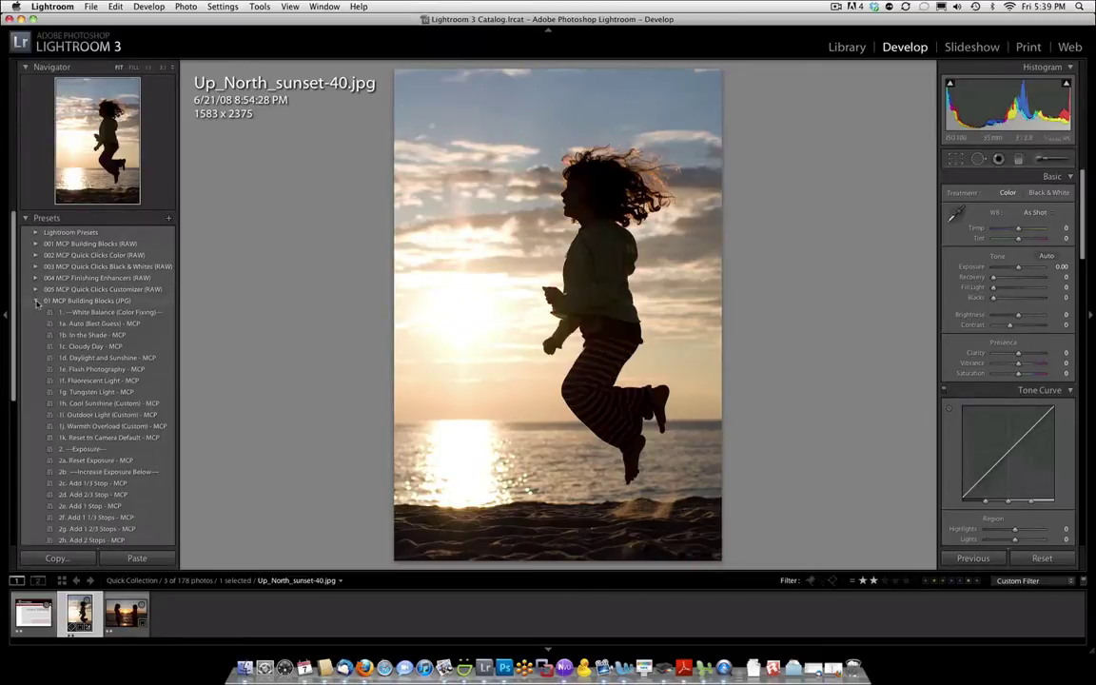
scroll(129, 433, down, 10)
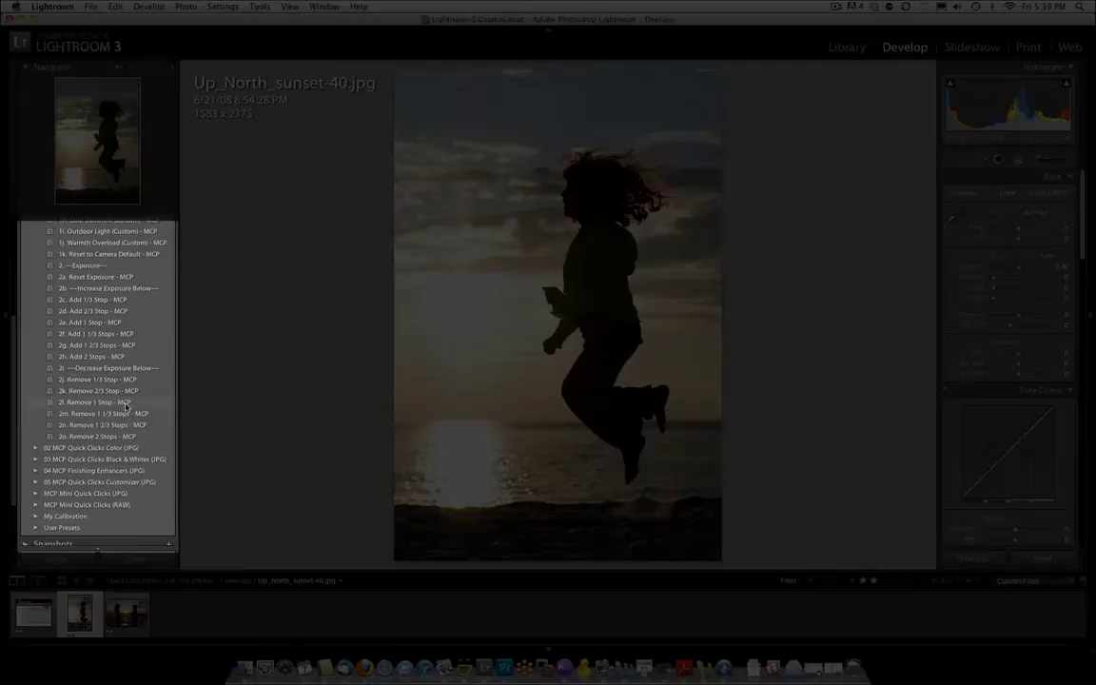
click(124, 403)
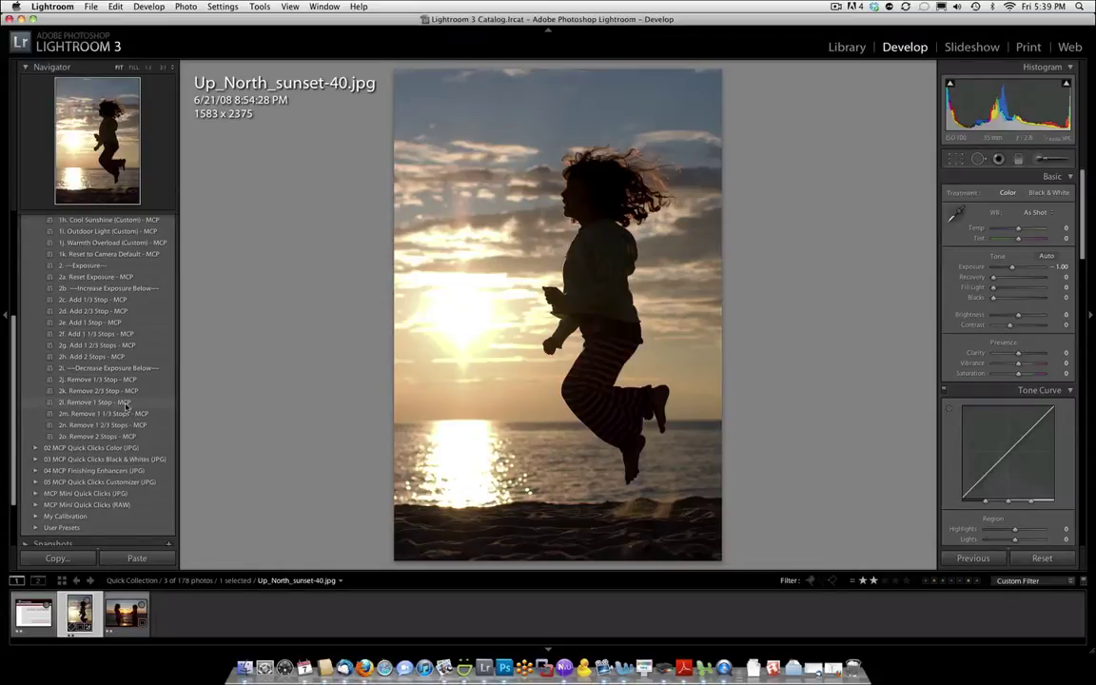
click(117, 425)
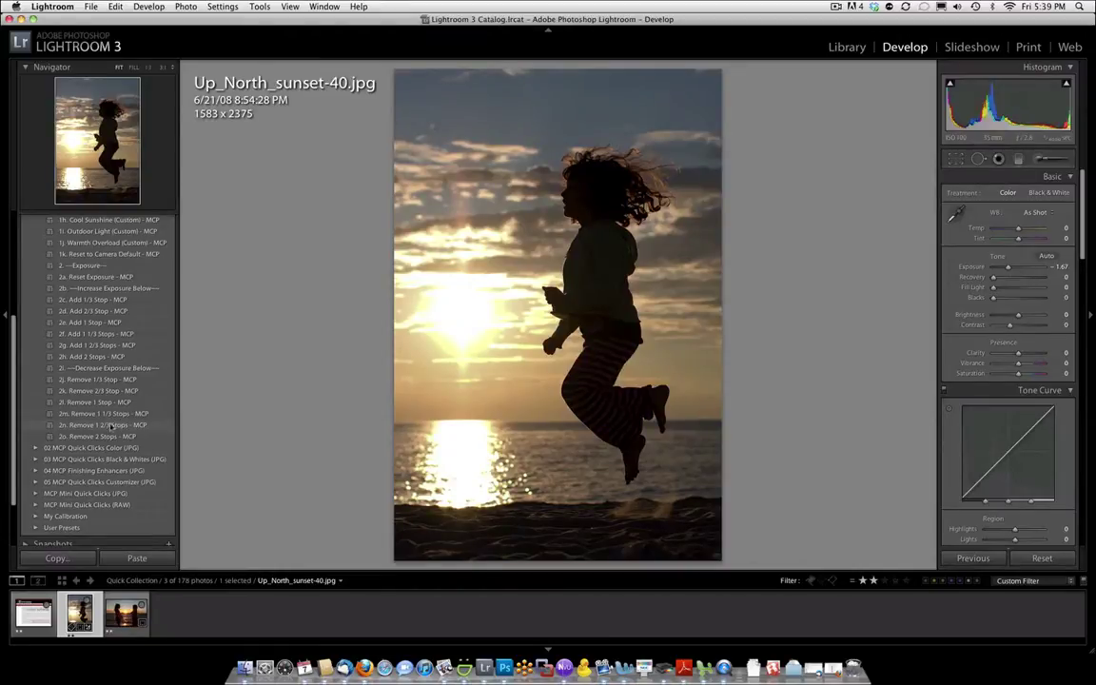
Step: Apply the Sunset Silhouette Base, then Sunset Silhouette Heavy Base presets from Quick Clicks Color
click(36, 448)
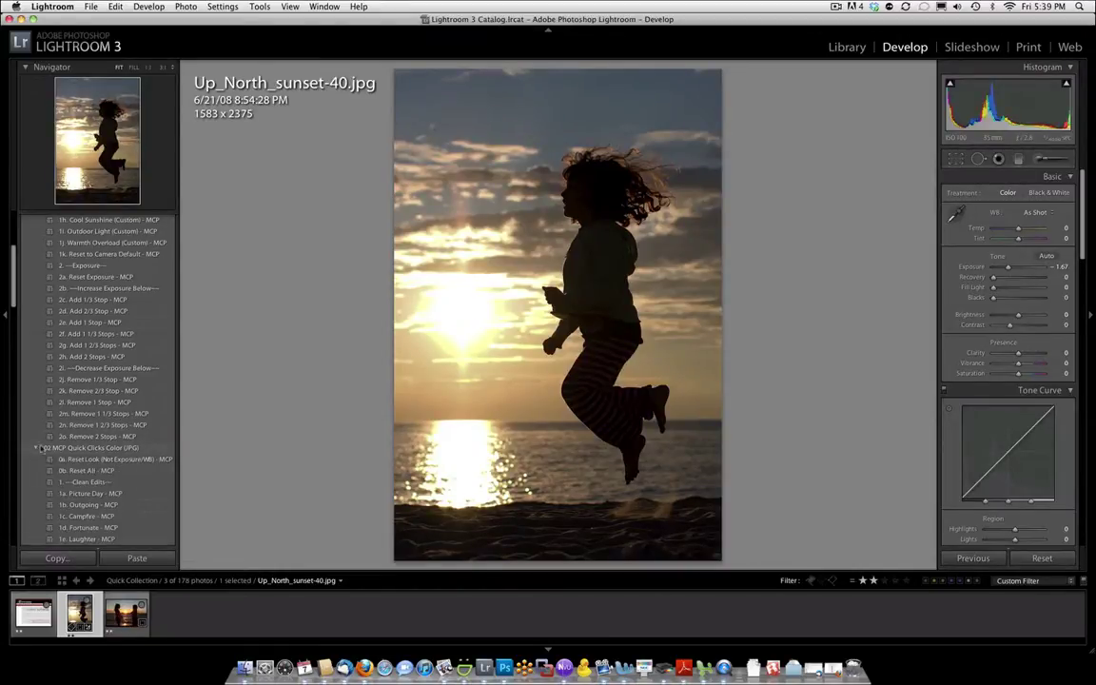
scroll(85, 404, down, 10)
scroll(95, 429, down, 15)
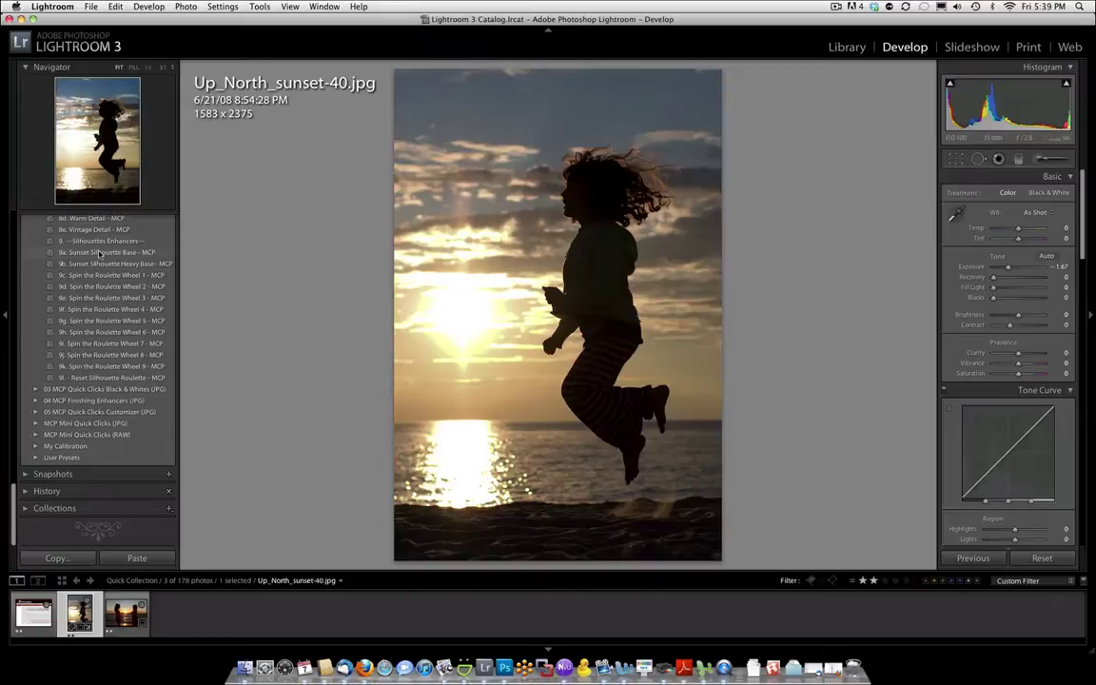
click(99, 253)
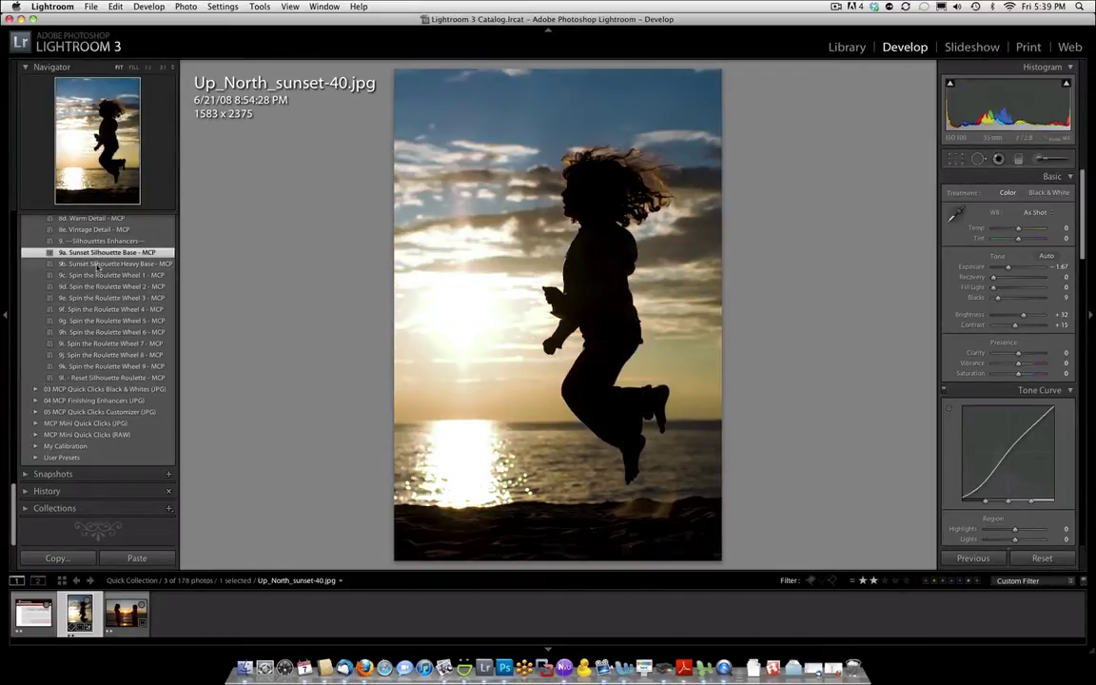
click(97, 266)
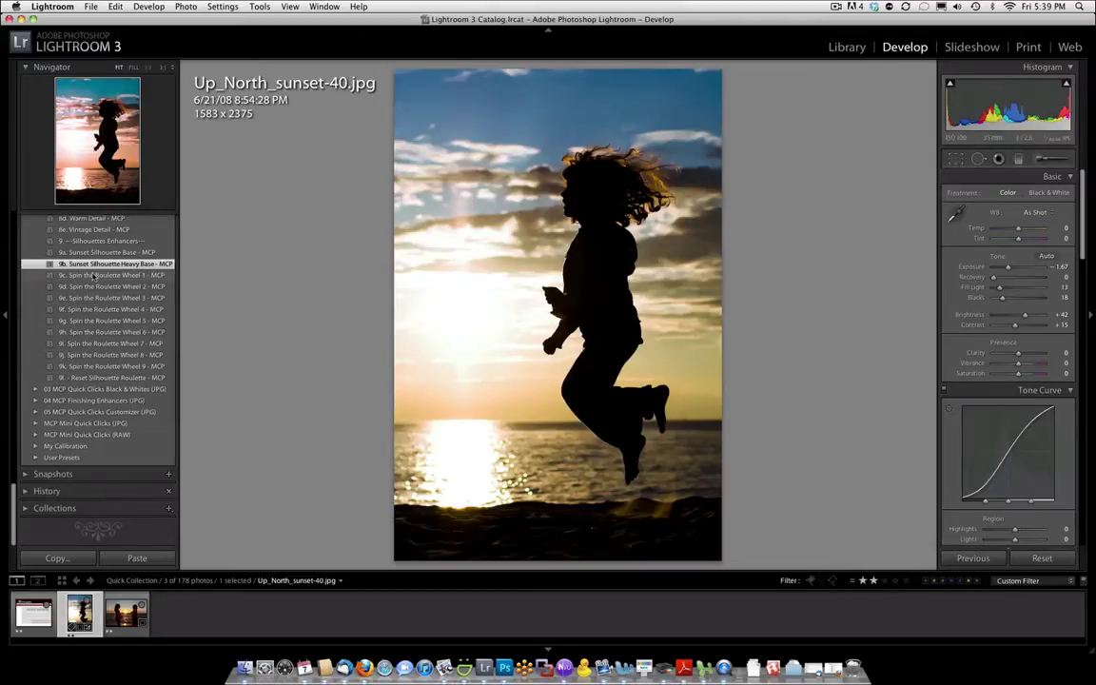
Step: Try each Spin the Roulette Wheel preset, 9c through 9k, in turn
click(94, 276)
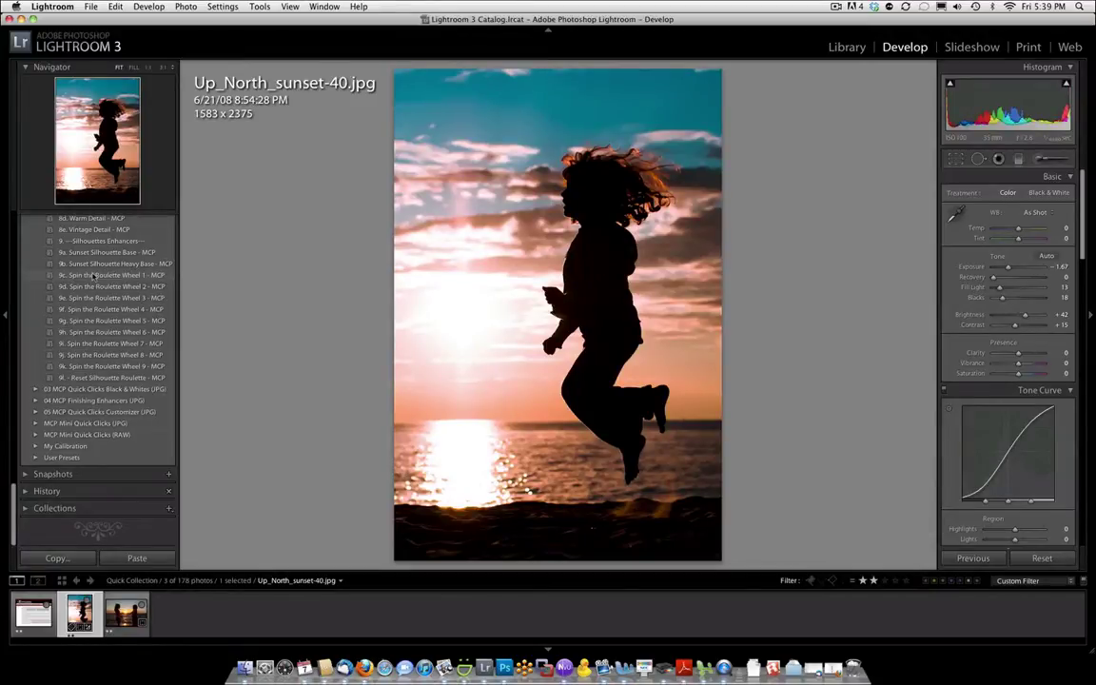
click(93, 285)
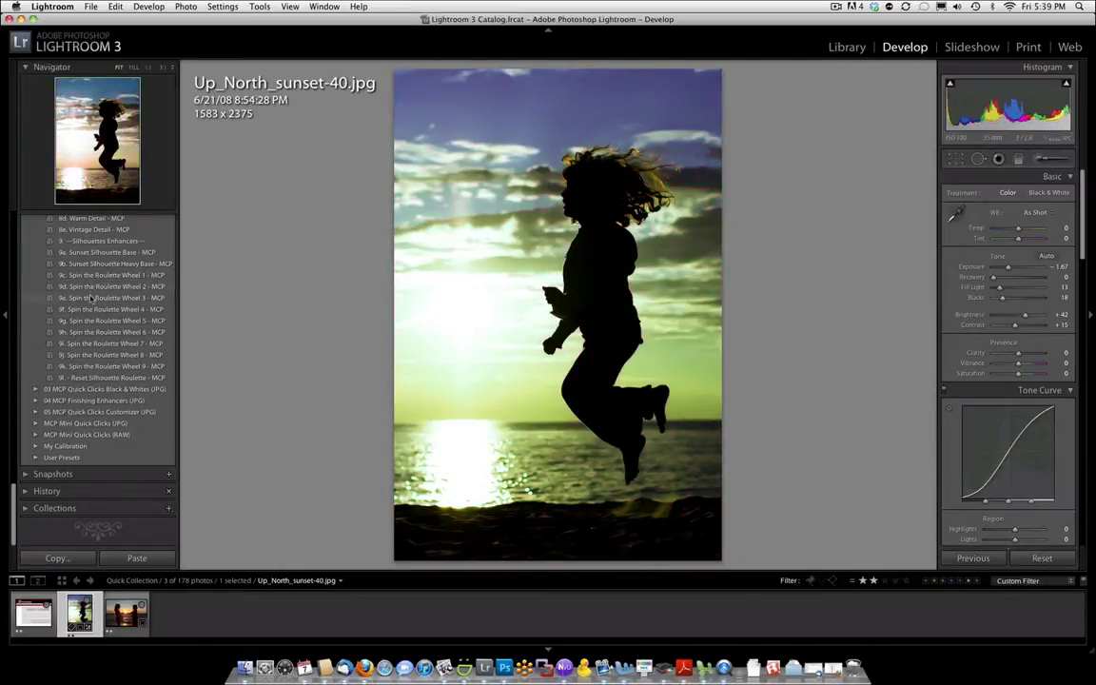
click(91, 298)
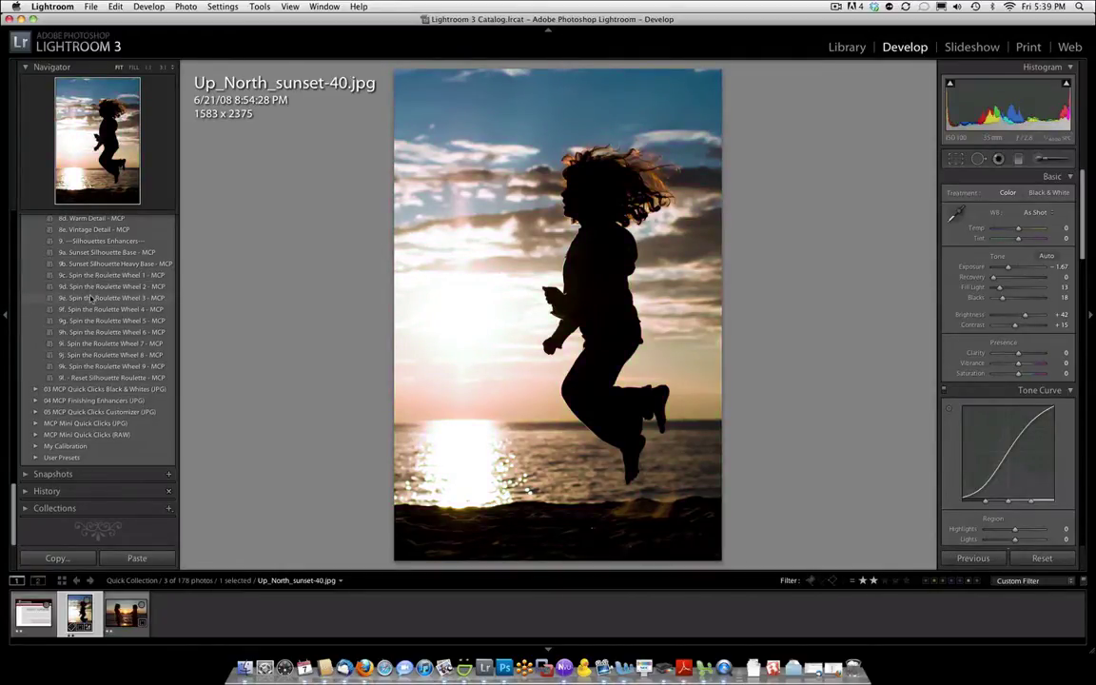
click(89, 309)
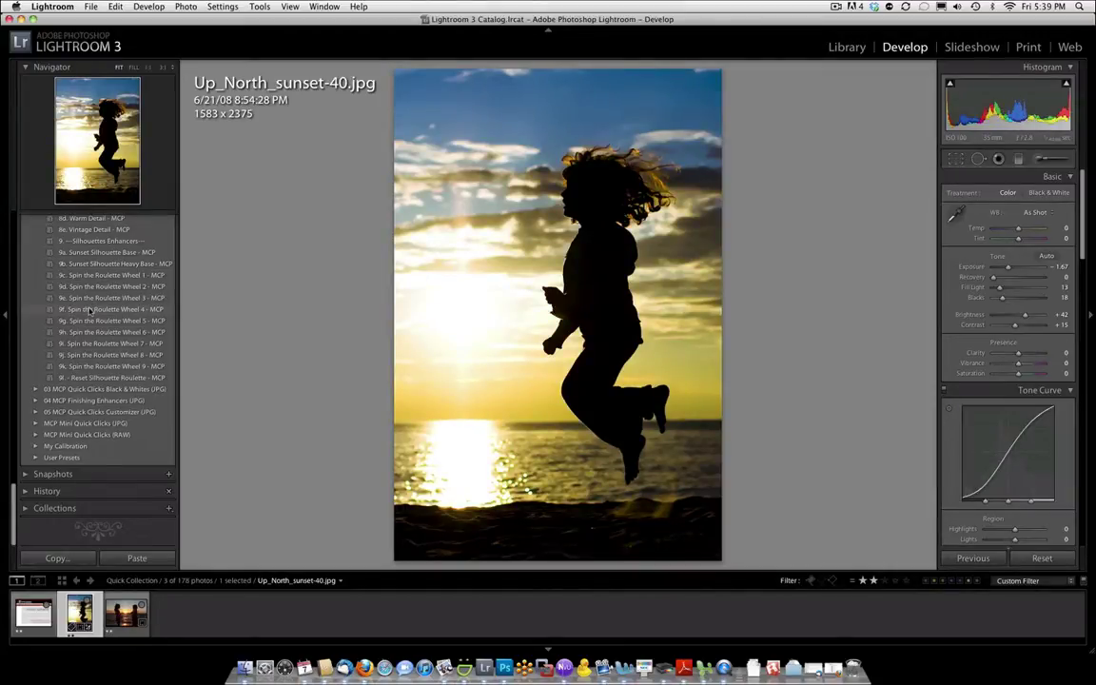
click(90, 321)
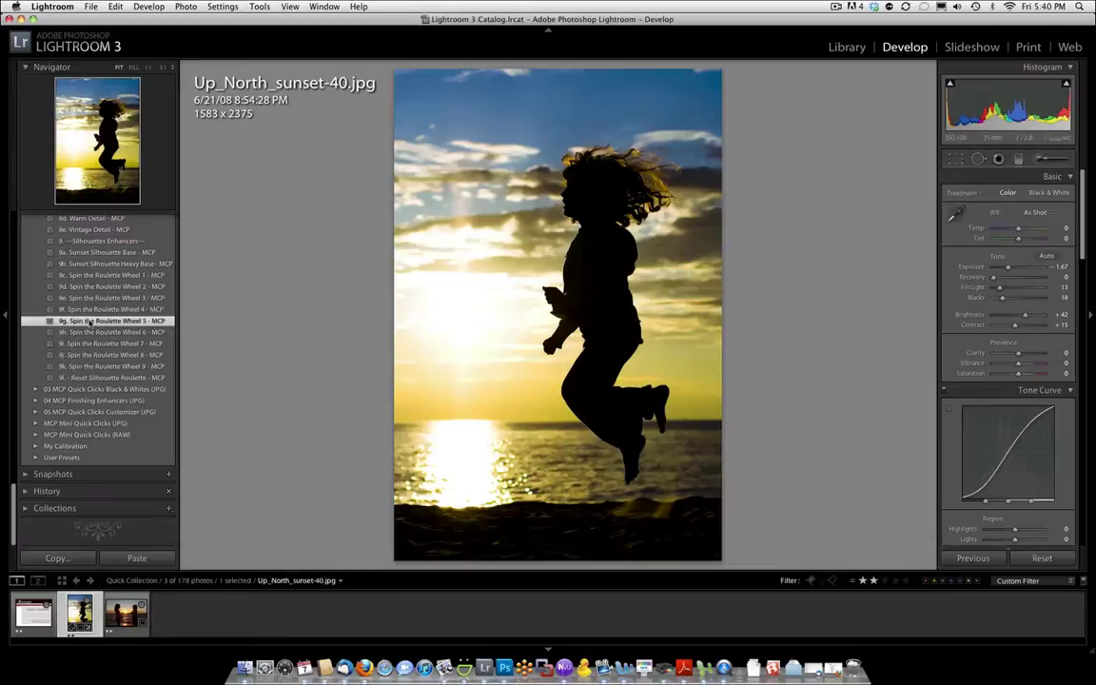
click(92, 332)
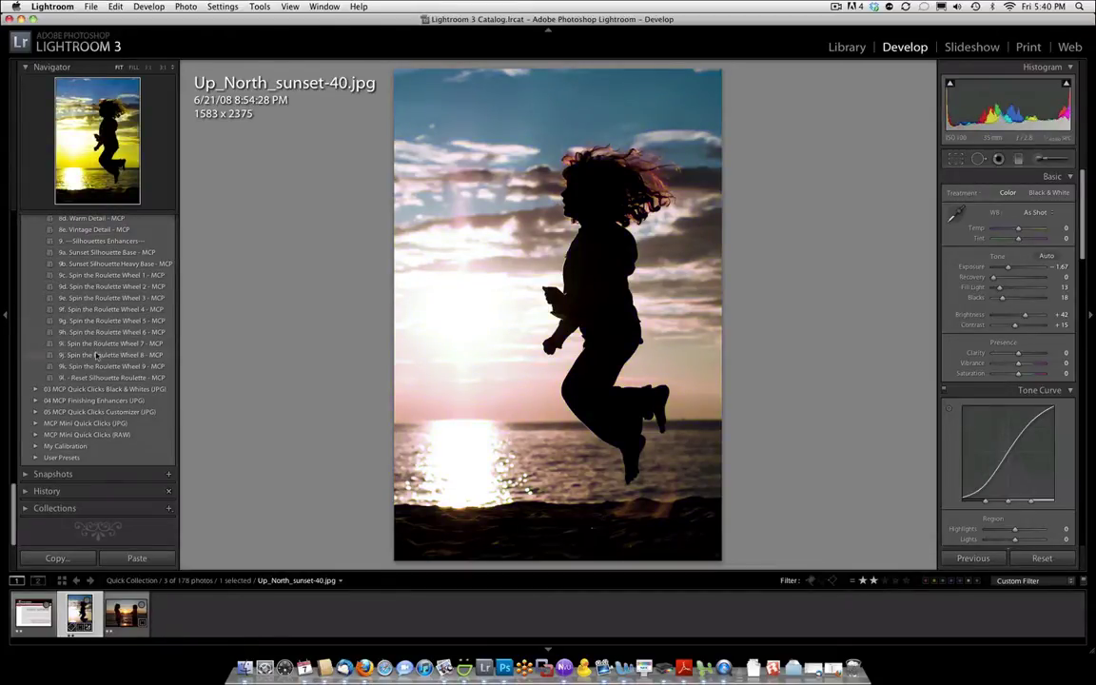
click(97, 345)
click(98, 355)
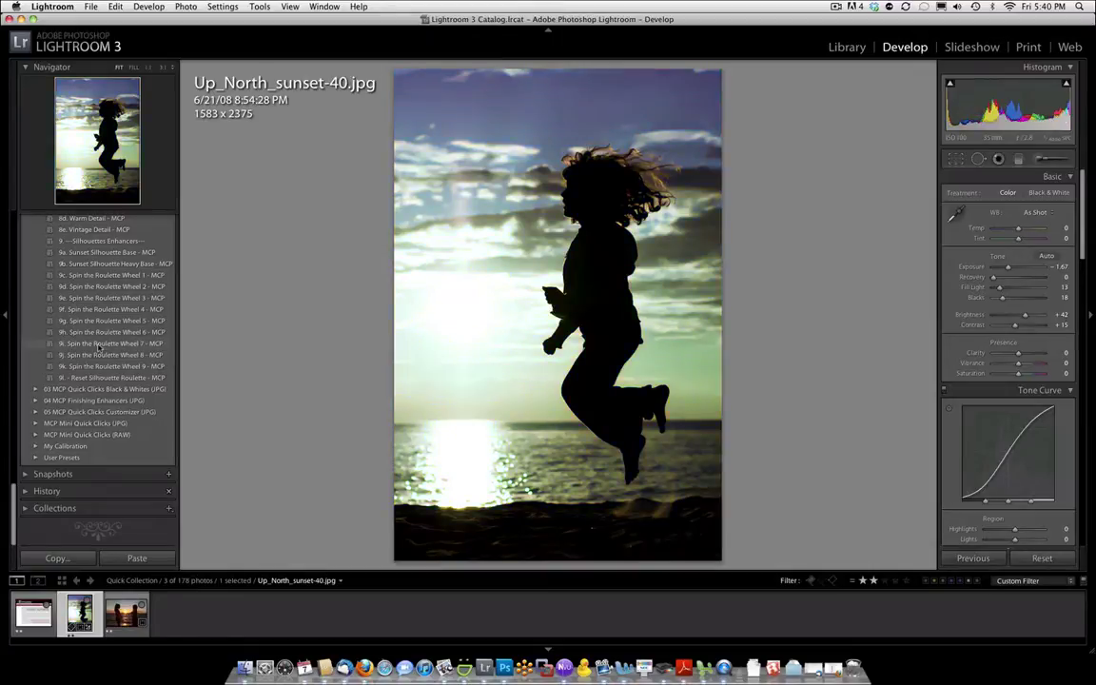
click(102, 366)
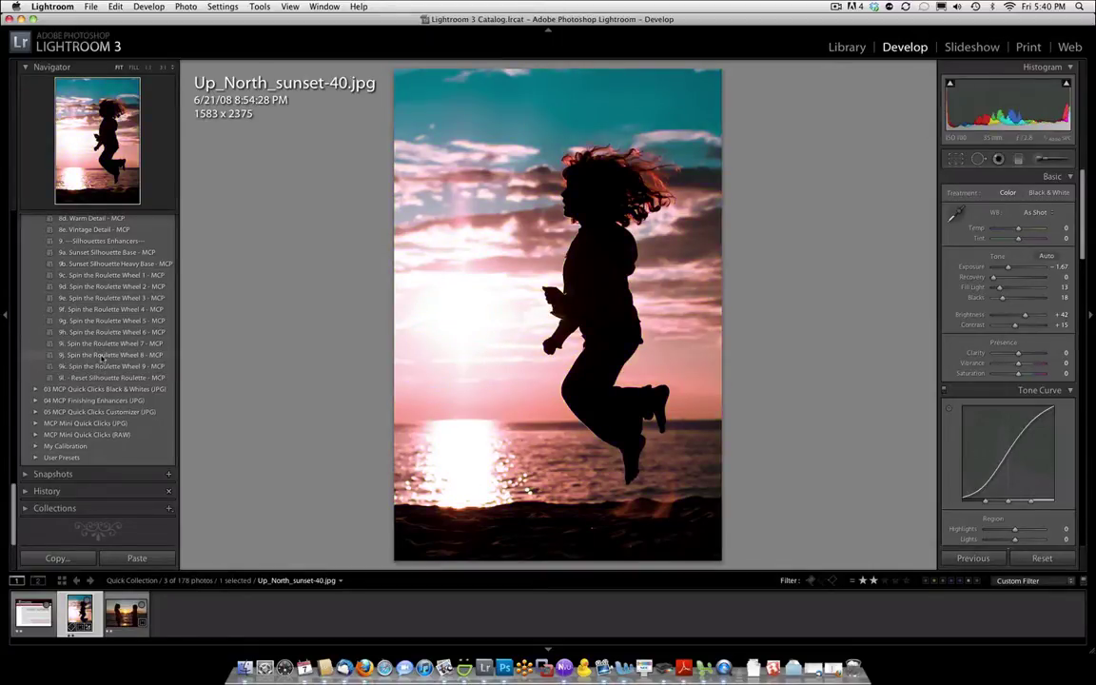
Step: Revisit a few roulette variations, then apply 9l. Reset Silhouette Roulette
click(102, 356)
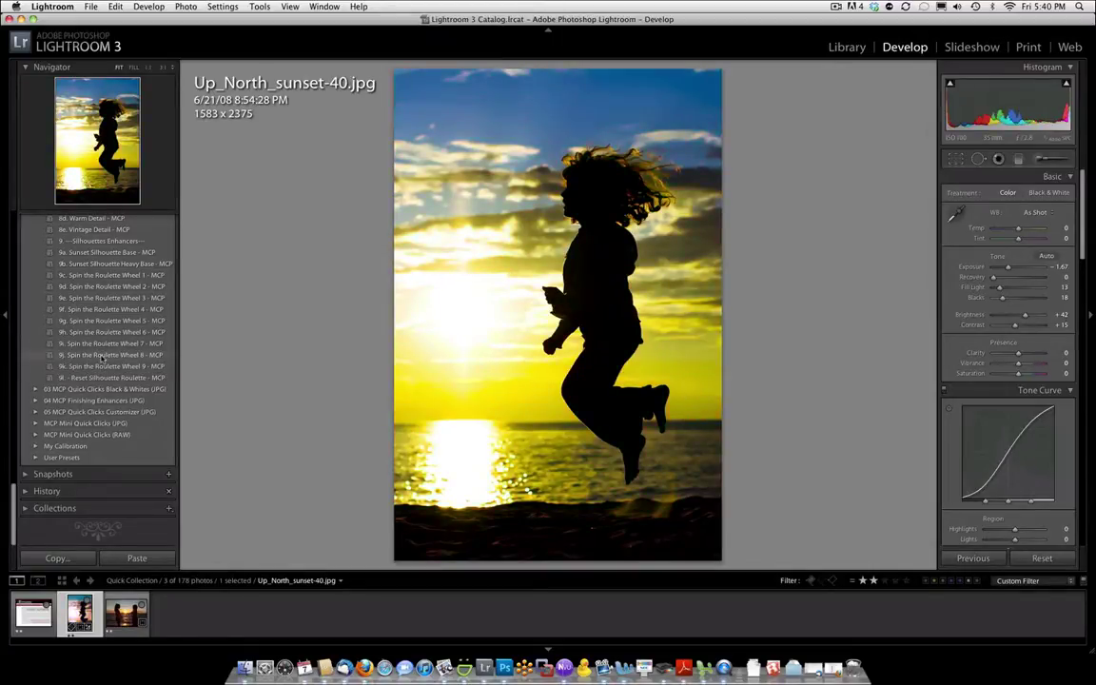
click(107, 300)
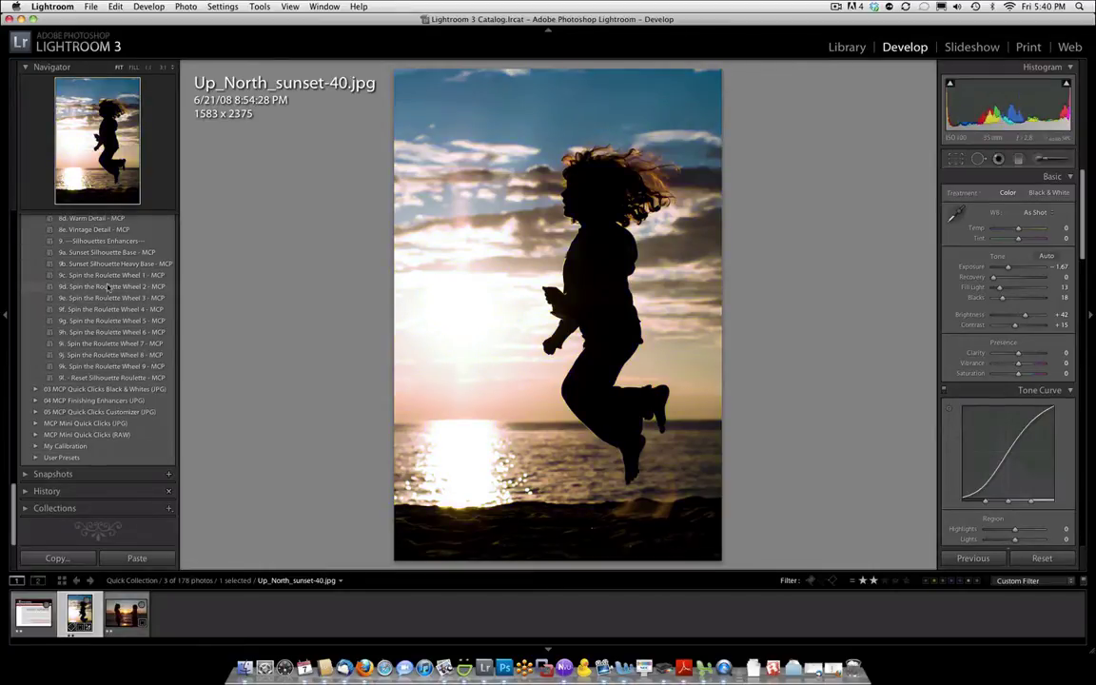
click(109, 287)
click(110, 276)
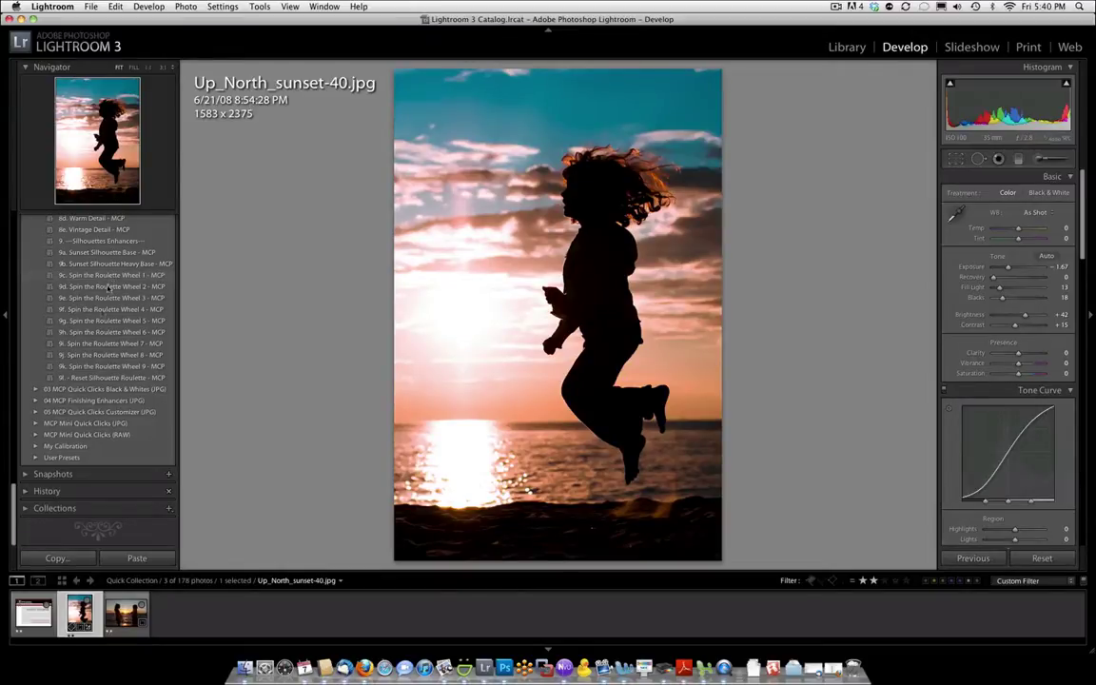
click(98, 379)
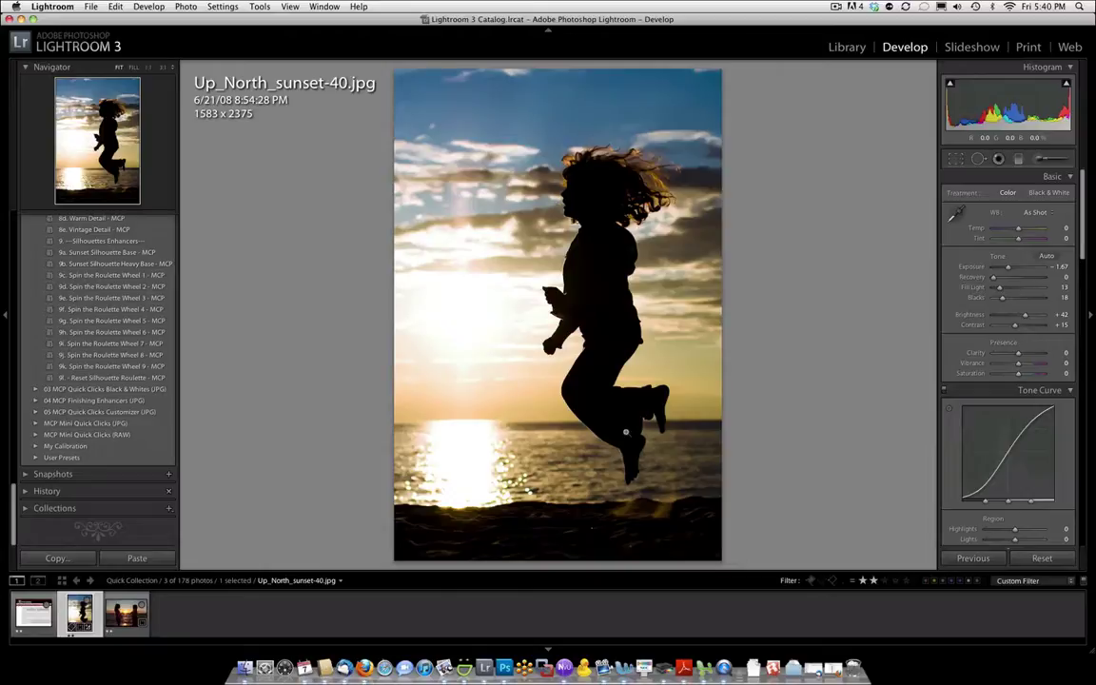
Step: In HSL, set Blue hue to -42 for a teal sky and Orange hue to -48
scroll(1010, 391, down, 5)
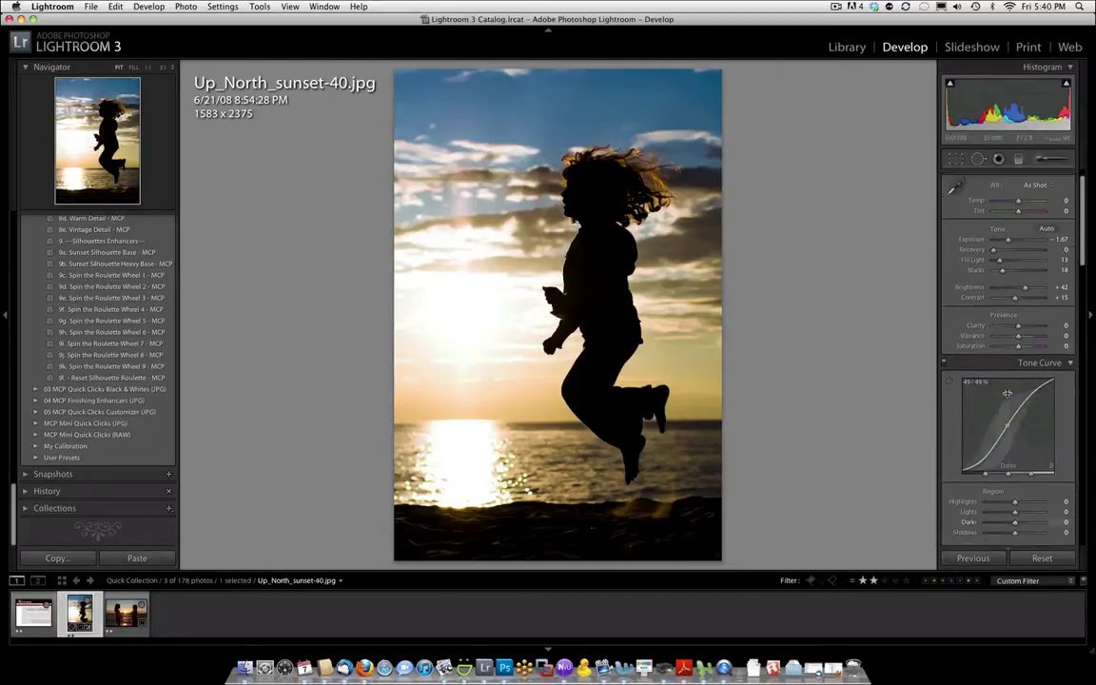
scroll(1010, 391, down, 3)
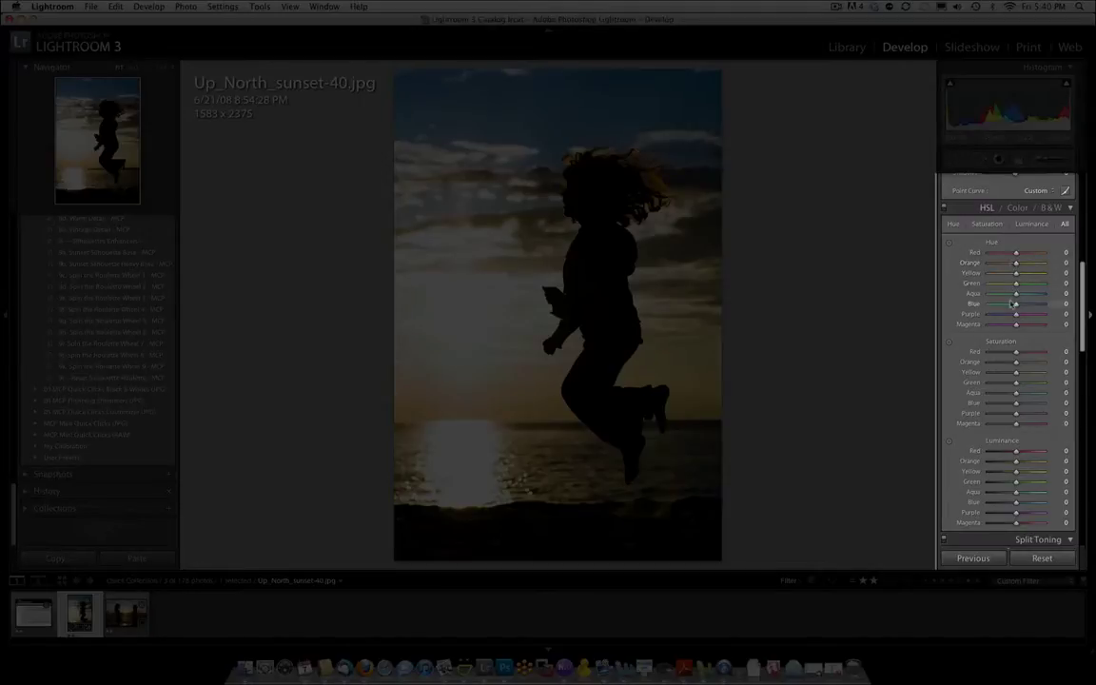
mouse_move(1016, 307)
mouse_down()
mouse_move(1005, 308)
mouse_move(1039, 306)
mouse_move(1003, 317)
mouse_move(1005, 300)
mouse_move(1017, 300)
mouse_up()
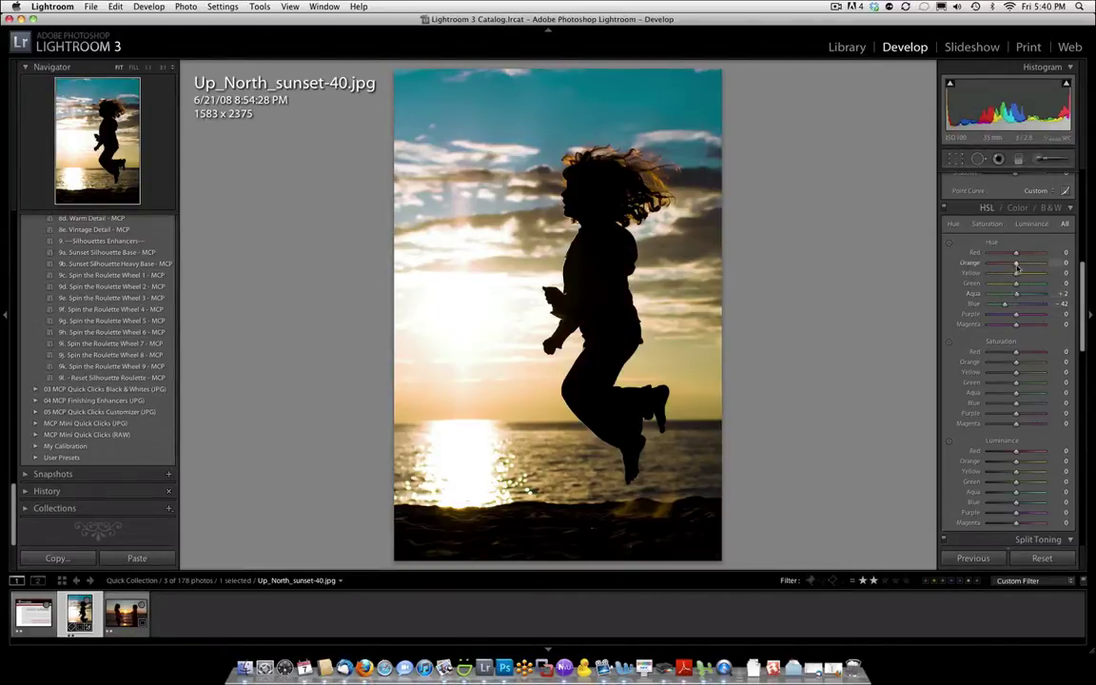
mouse_move(1016, 269)
mouse_down()
mouse_move(992, 274)
mouse_move(1003, 274)
mouse_up()
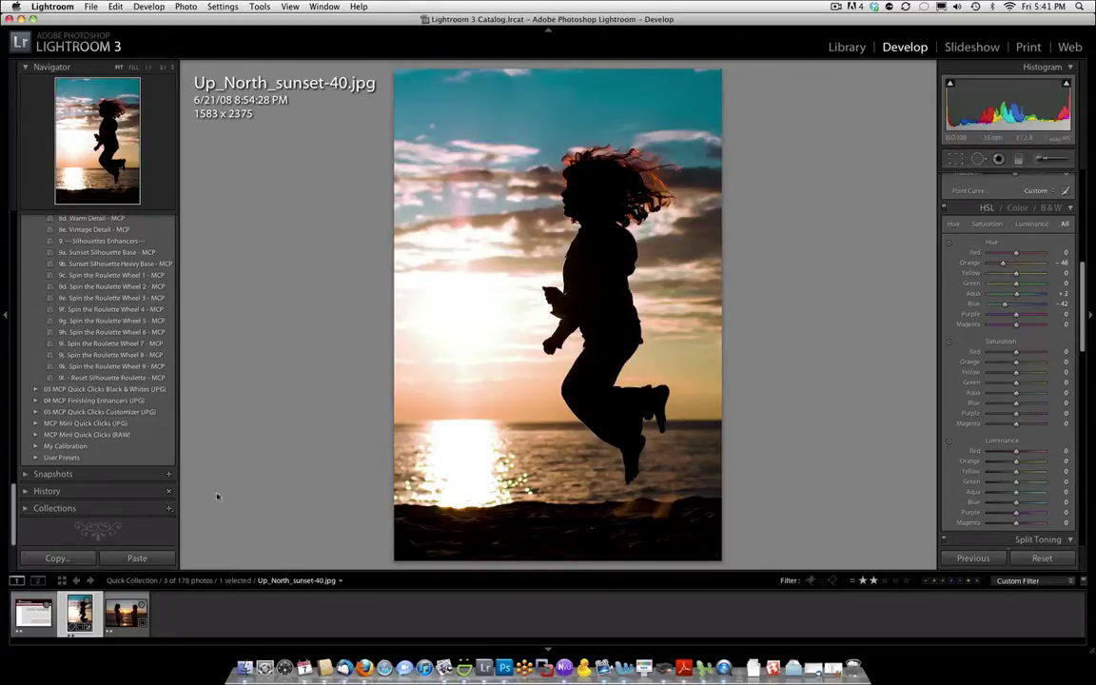
Step: Open IMG_4580.CR2, apply Sunset Silhouette Heavy Base, and try roulette presets 9c, 9d, 9e
click(126, 614)
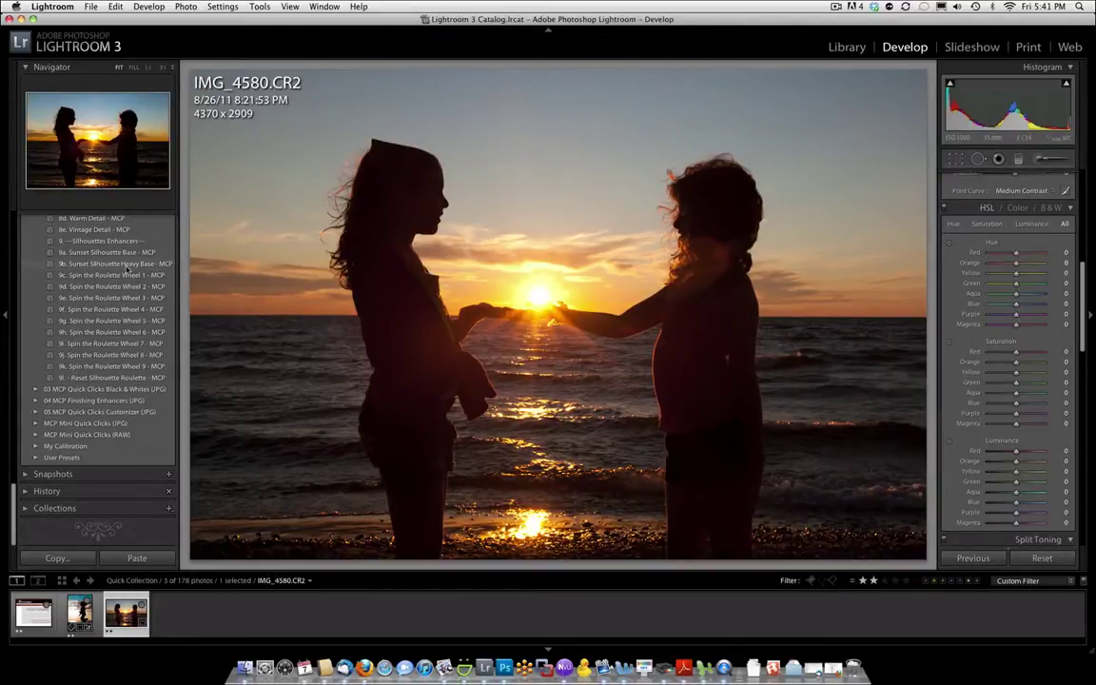
click(126, 267)
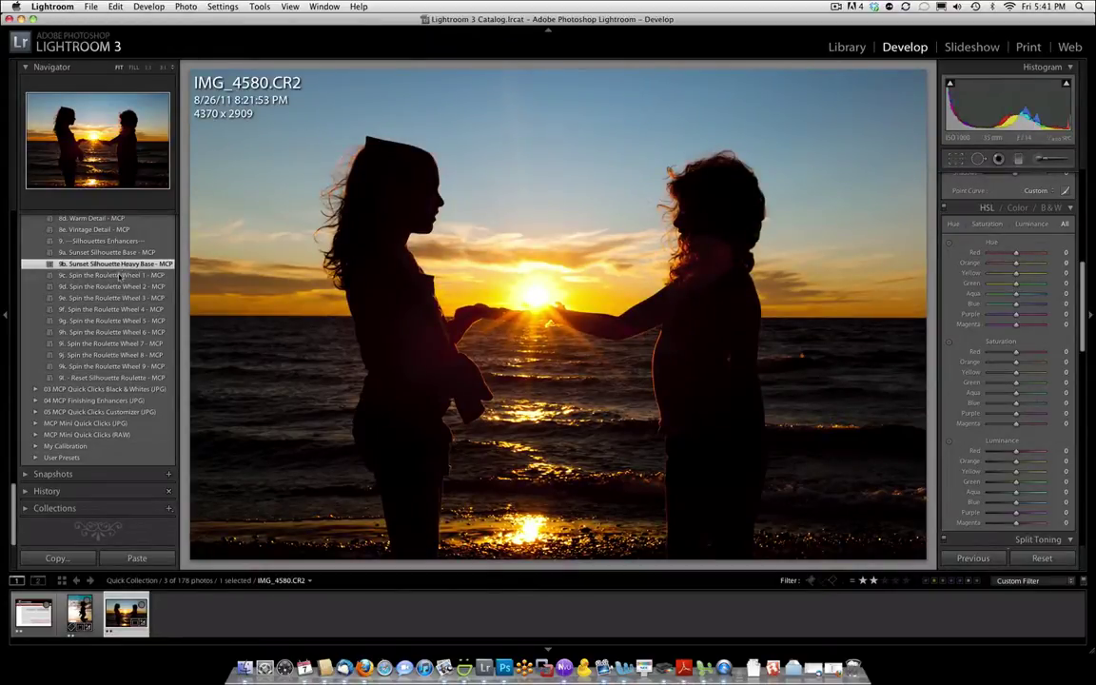
click(119, 275)
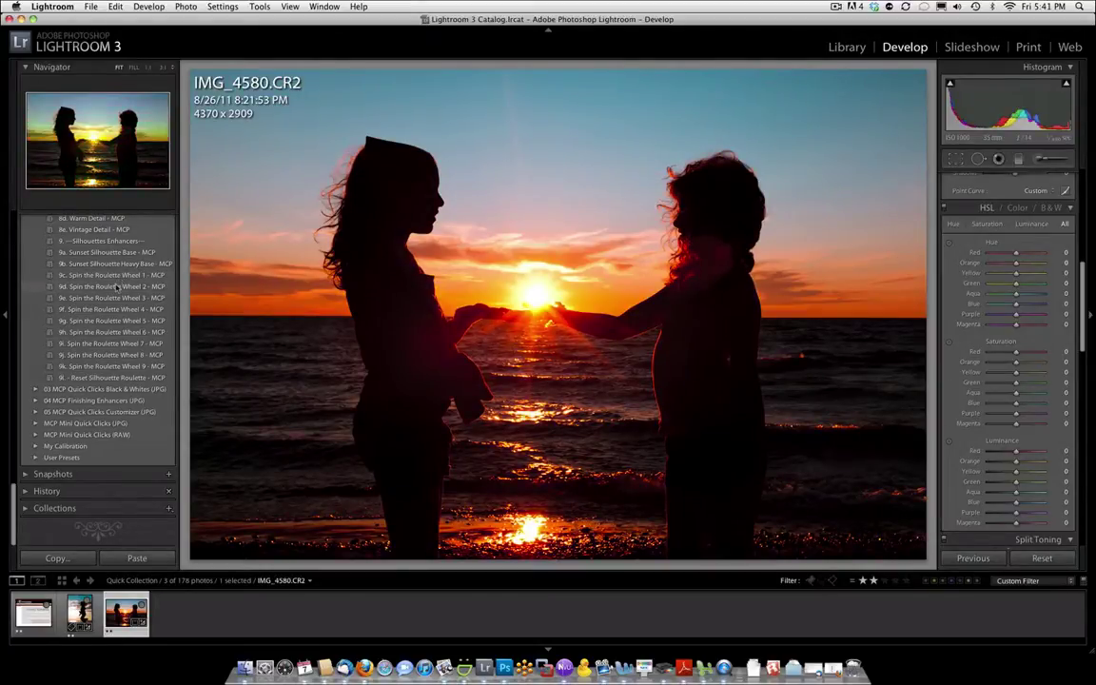
click(115, 287)
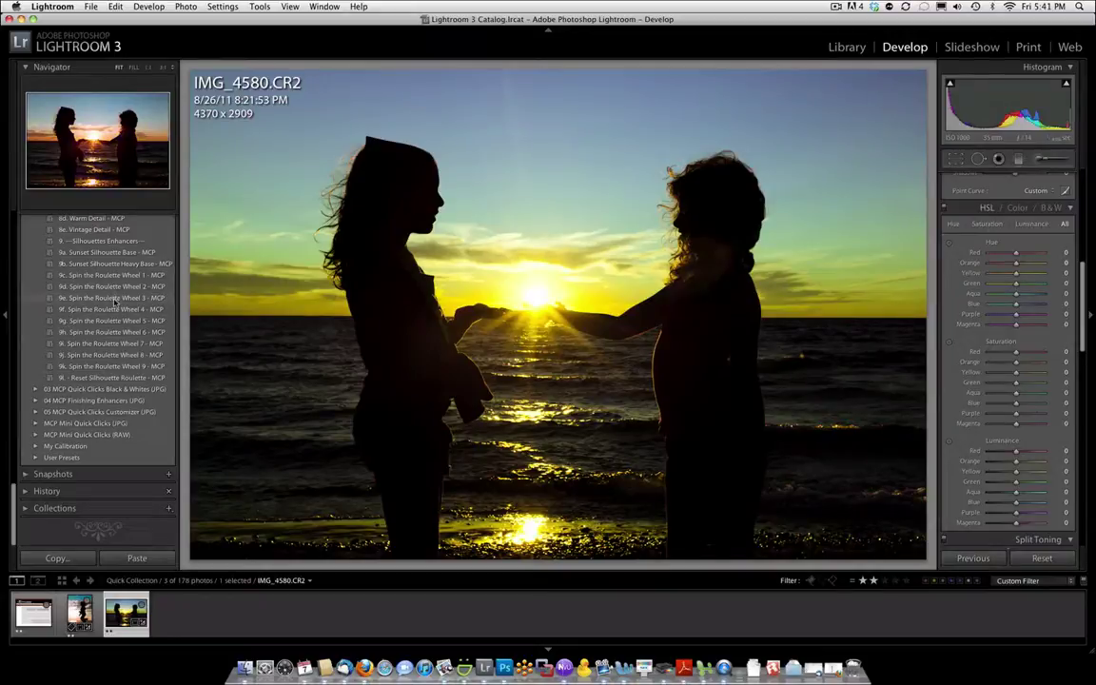
click(116, 298)
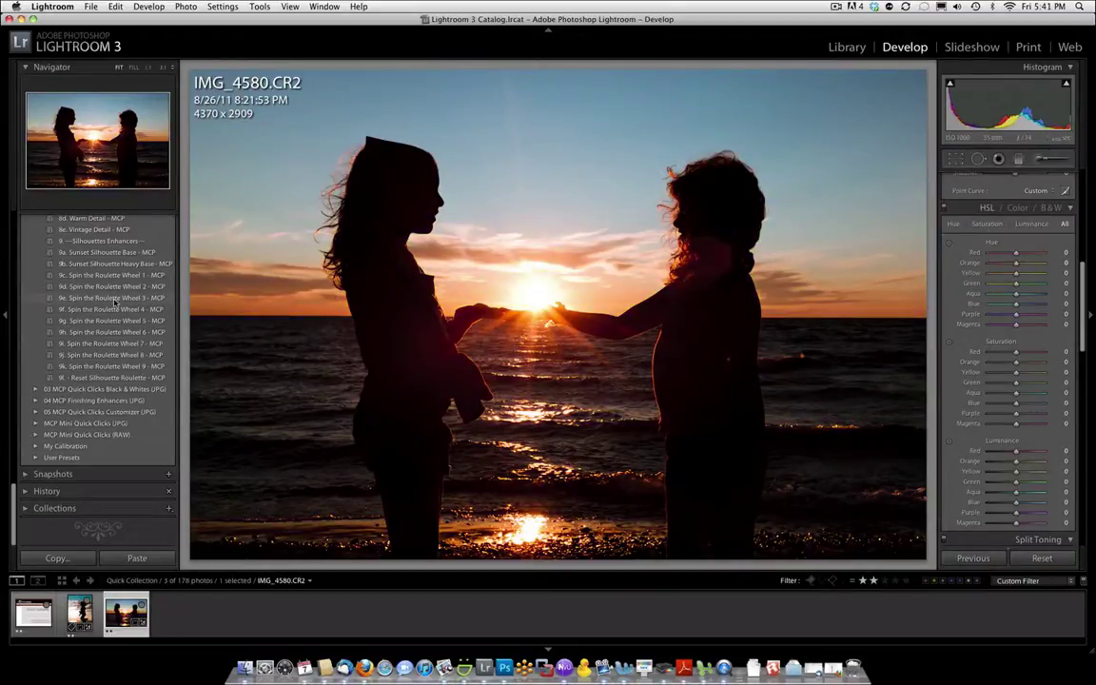